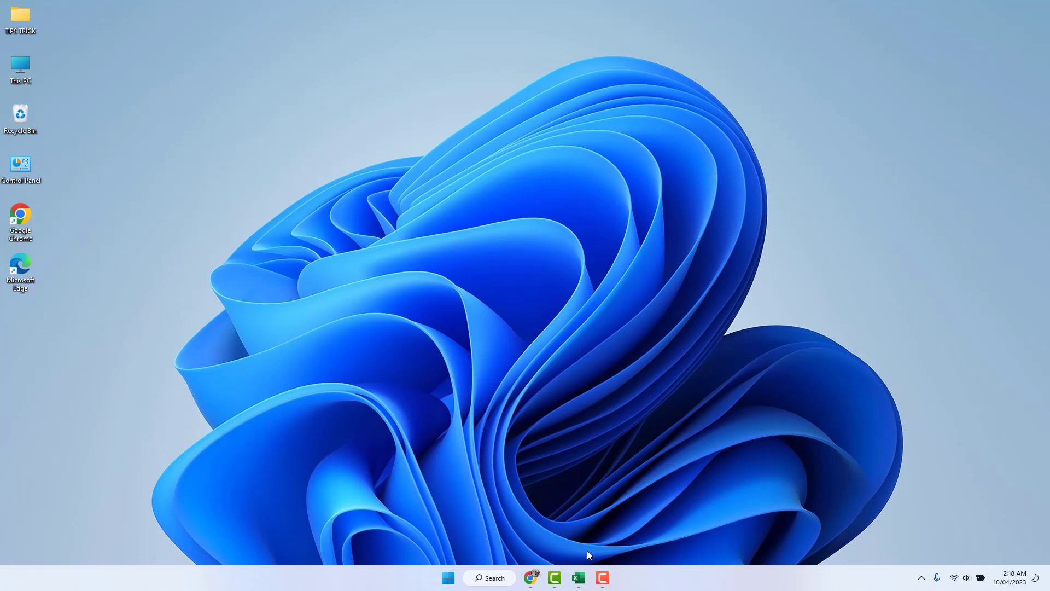
Switch to the open Excel workbook and select the list of names in D4:D10
{"action": "left_click", "coordinate": [579, 578]}
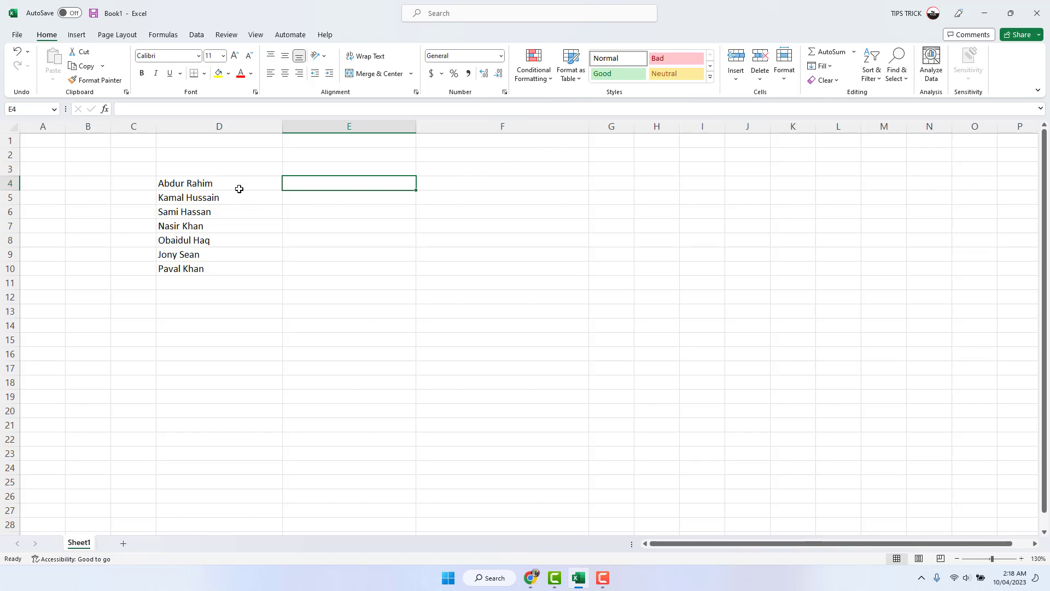
{"action": "left_click_drag", "start_coordinate": [215, 179], "coordinate": [202, 284]}
{"action": "left_click", "coordinate": [163, 183]}
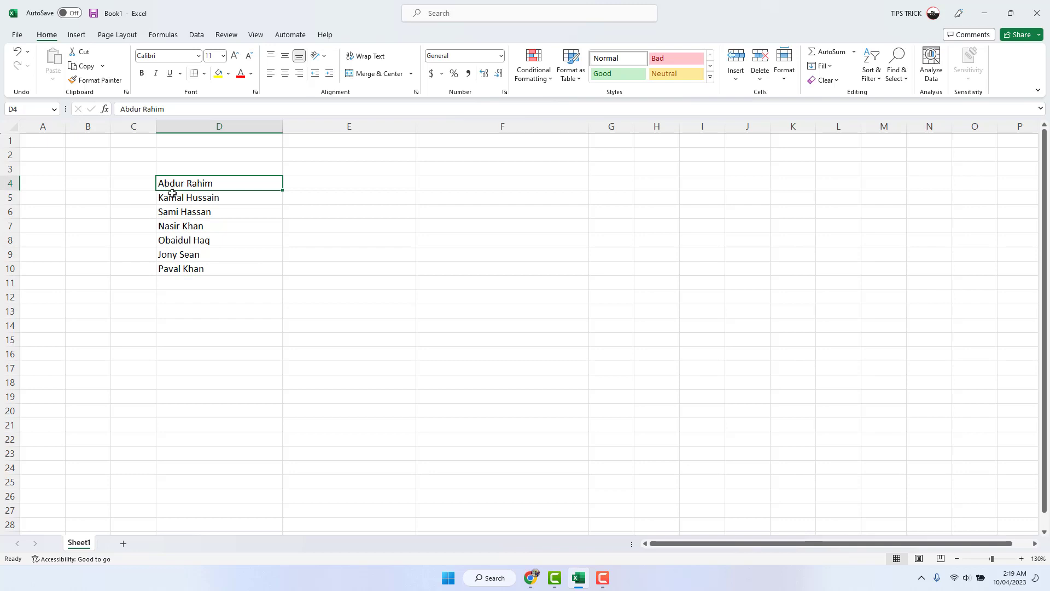
{"action": "left_click", "coordinate": [218, 211]}
{"action": "left_click_drag", "start_coordinate": [216, 182], "coordinate": [211, 268]}
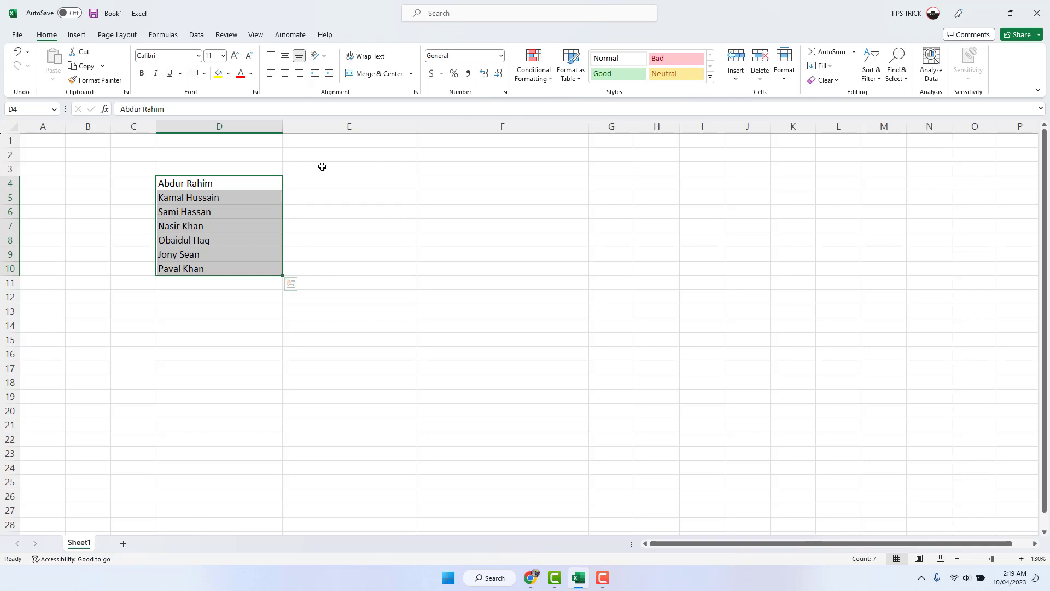
Enter =UPPER(D4) in cell E4 and fill the formula down through E10
{"action": "left_click", "coordinate": [347, 183]}
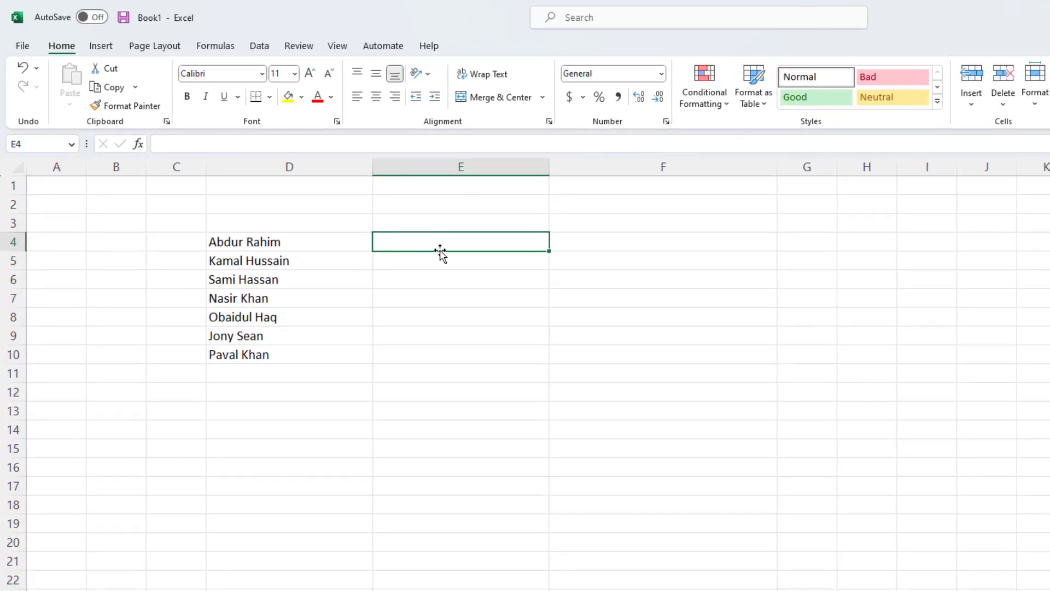
{"action": "type", "text": "="}
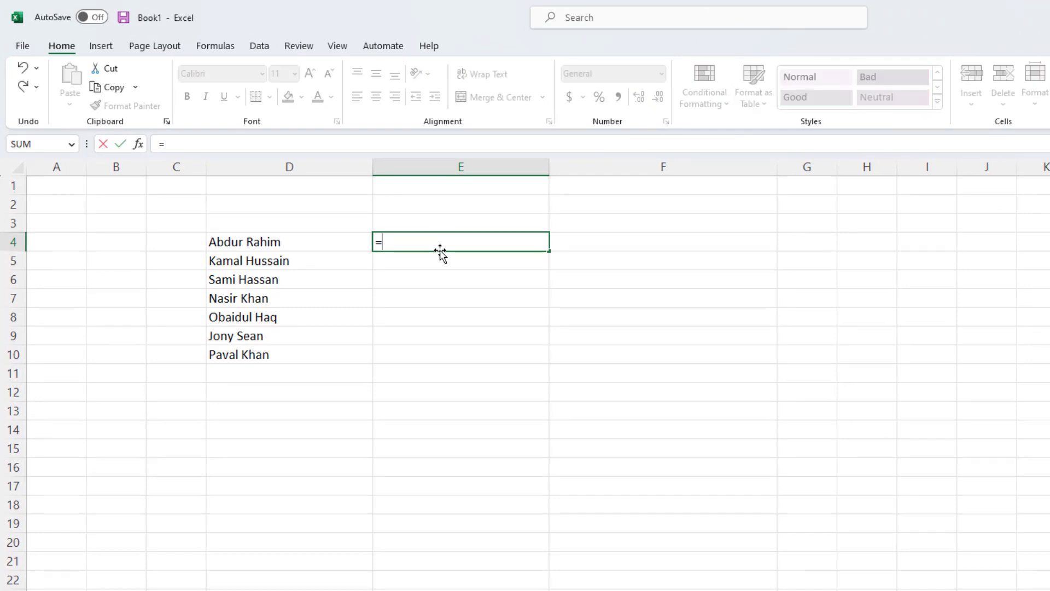
{"action": "type", "text": "upper"}
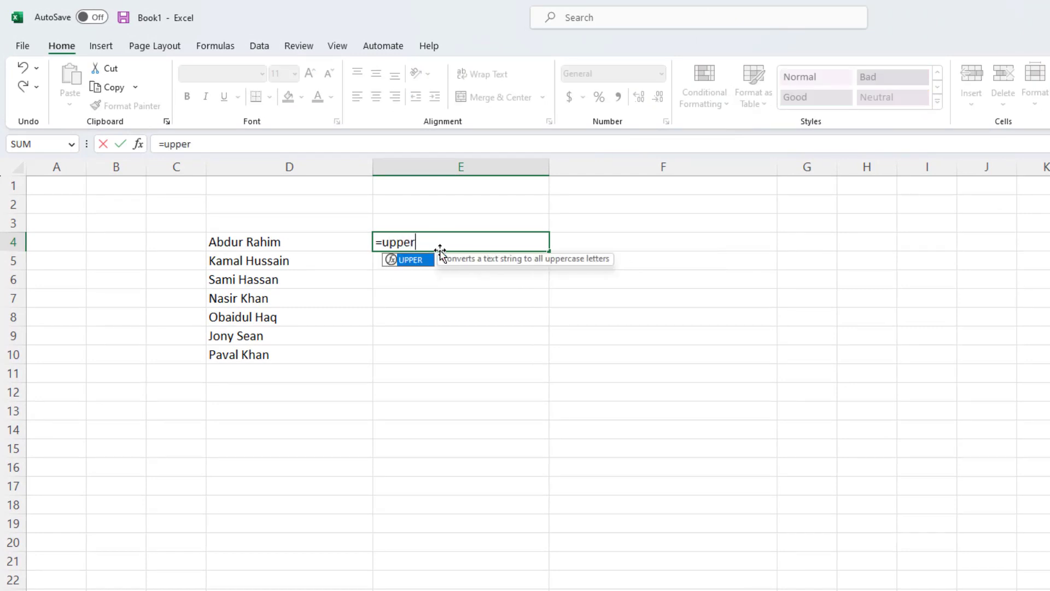
{"action": "type", "text": "("}
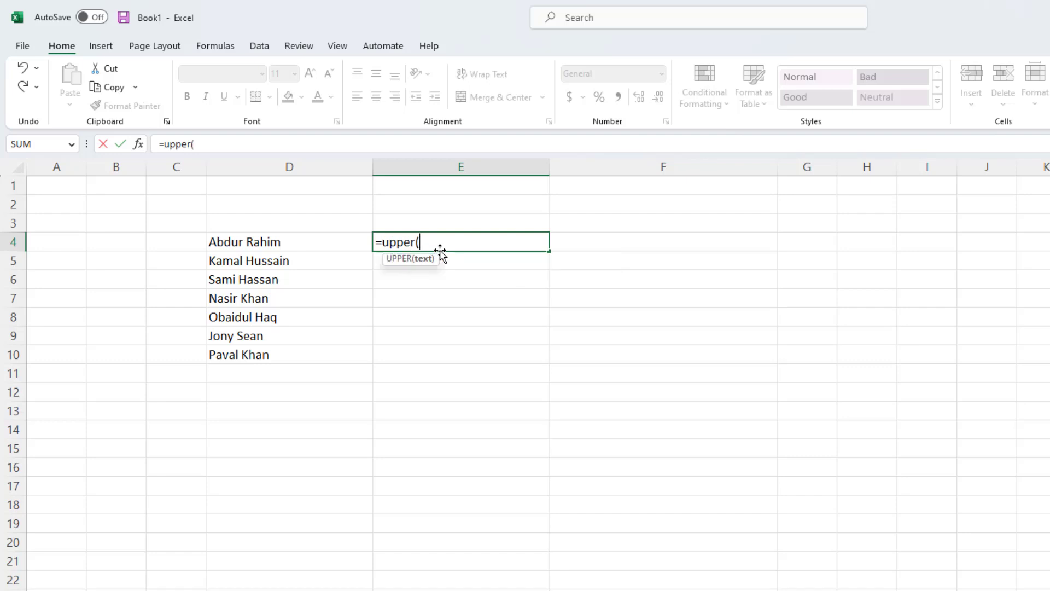
{"action": "left_click", "coordinate": [288, 243]}
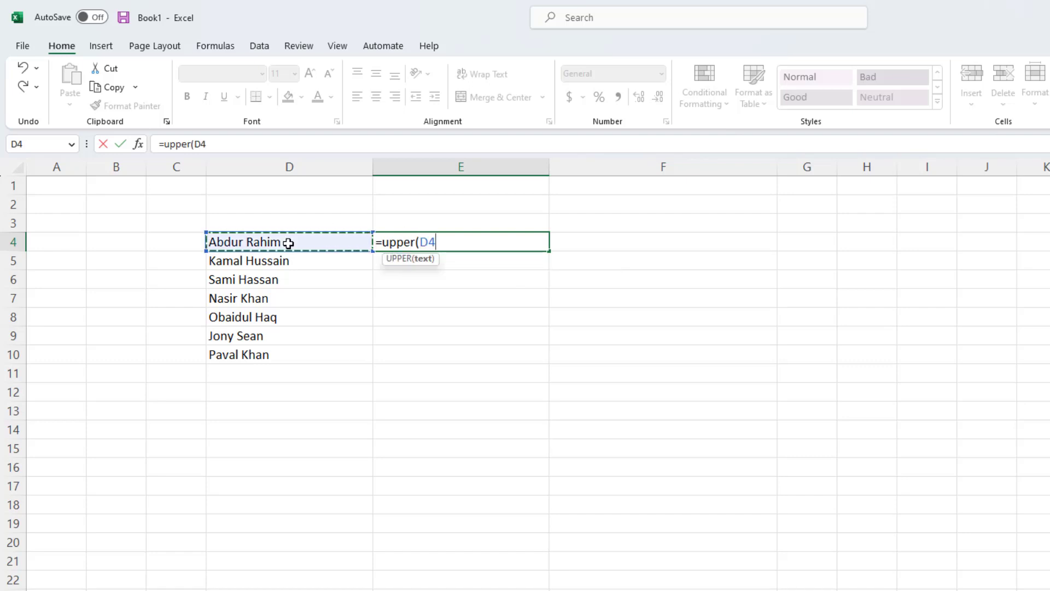
{"action": "type", "text": ")"}
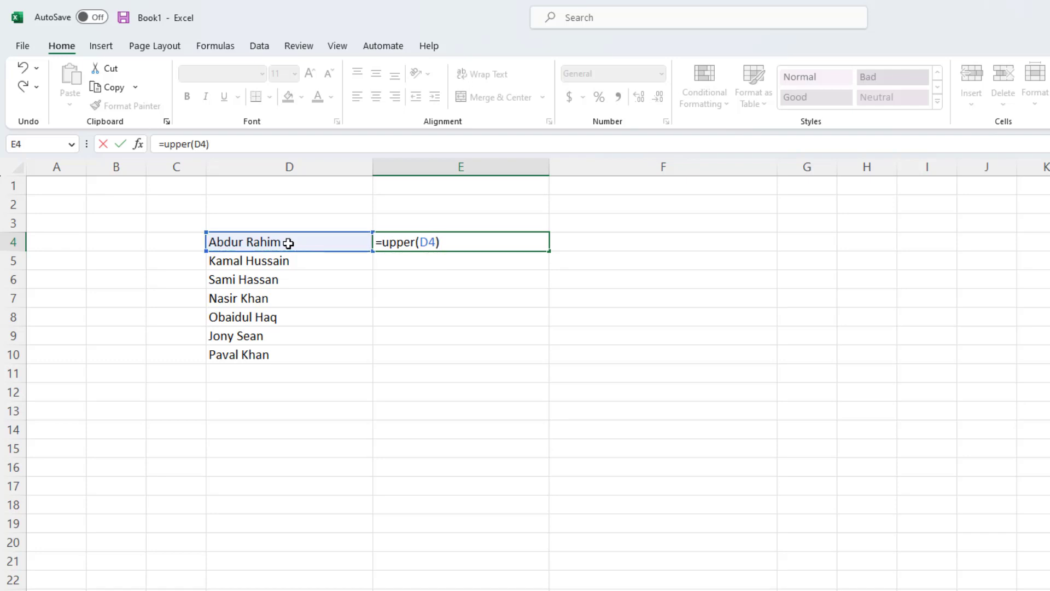
{"action": "key", "text": "Return"}
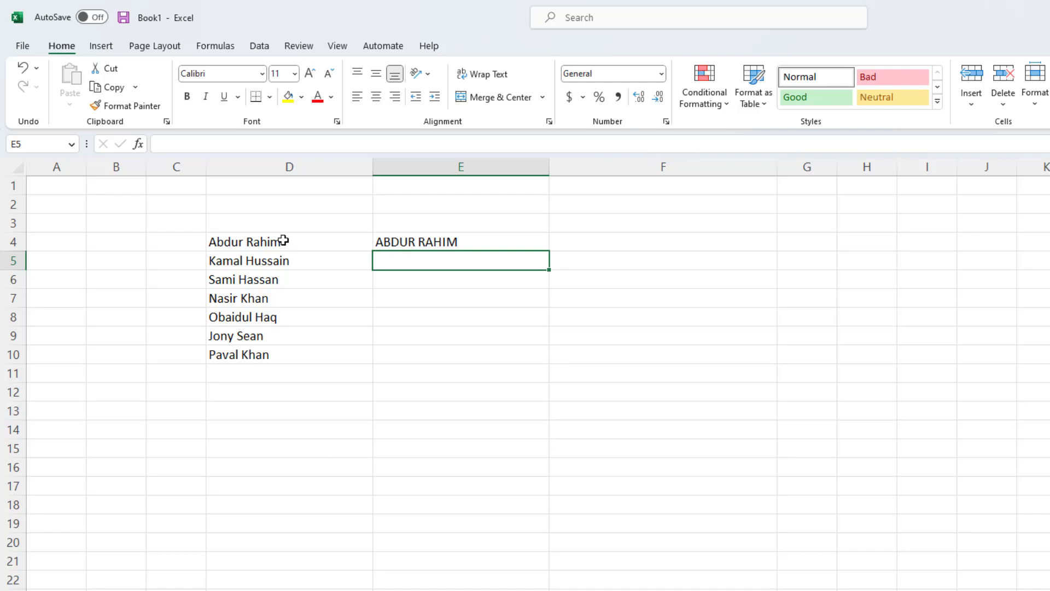
{"action": "left_click", "coordinate": [455, 240]}
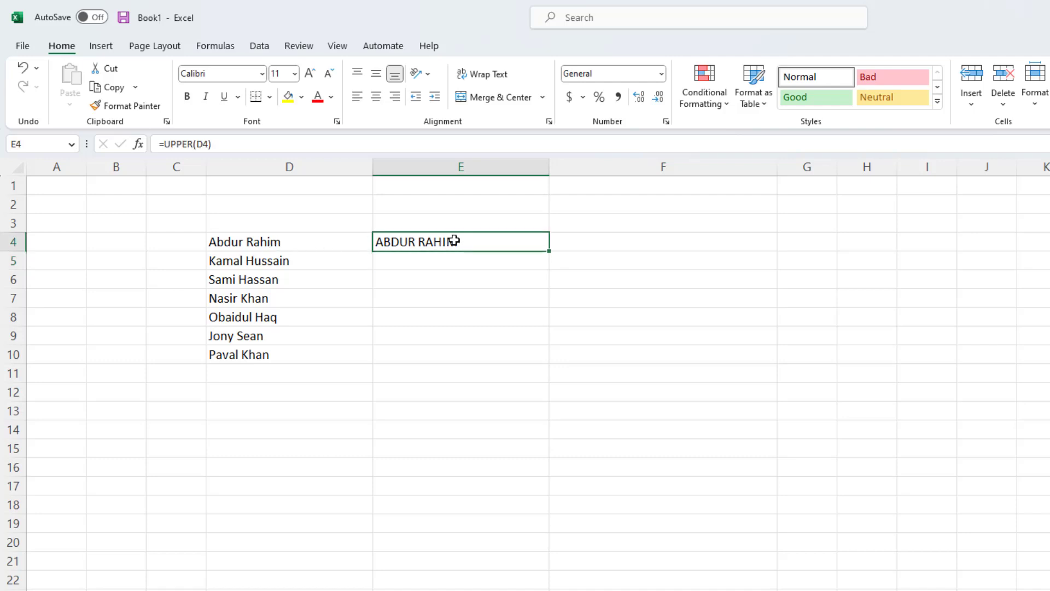
{"action": "left_click_drag", "start_coordinate": [549, 250], "coordinate": [548, 363]}
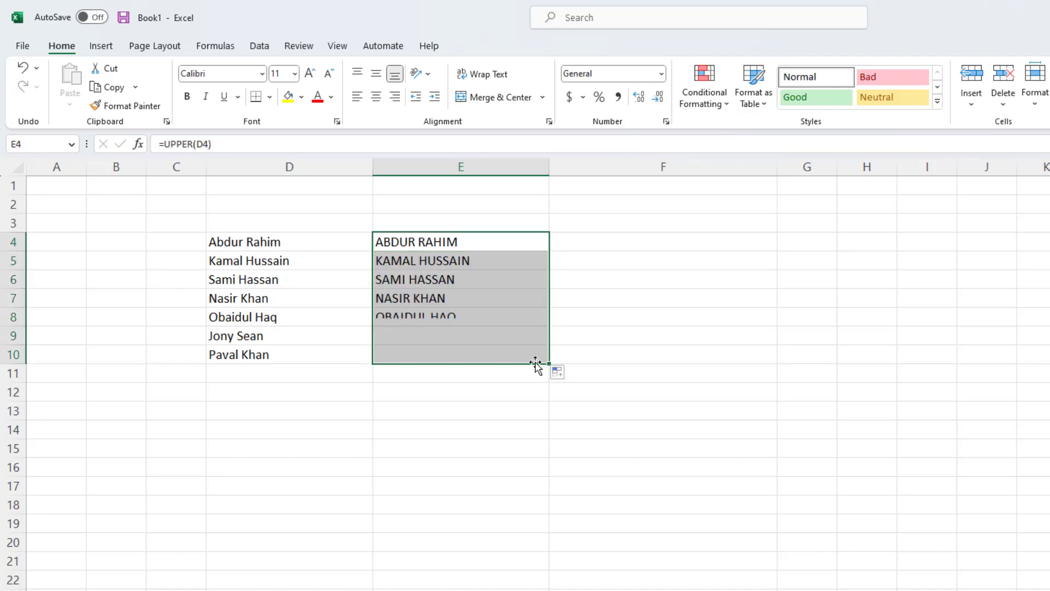
{"action": "left_click", "coordinate": [423, 244]}
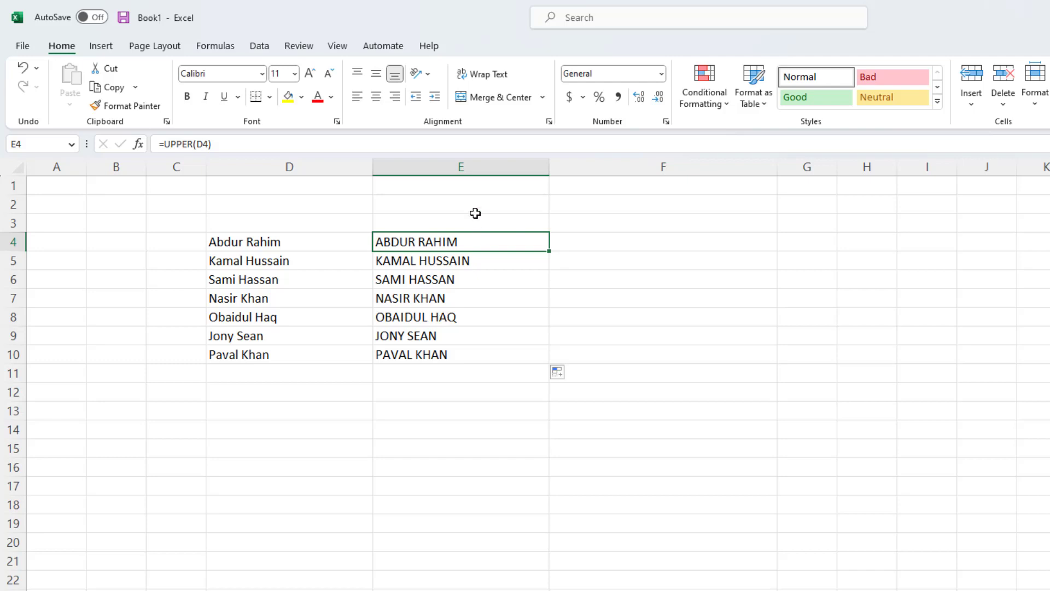
{"action": "left_click_drag", "start_coordinate": [457, 257], "coordinate": [460, 276]}
{"action": "left_click", "coordinate": [471, 320]}
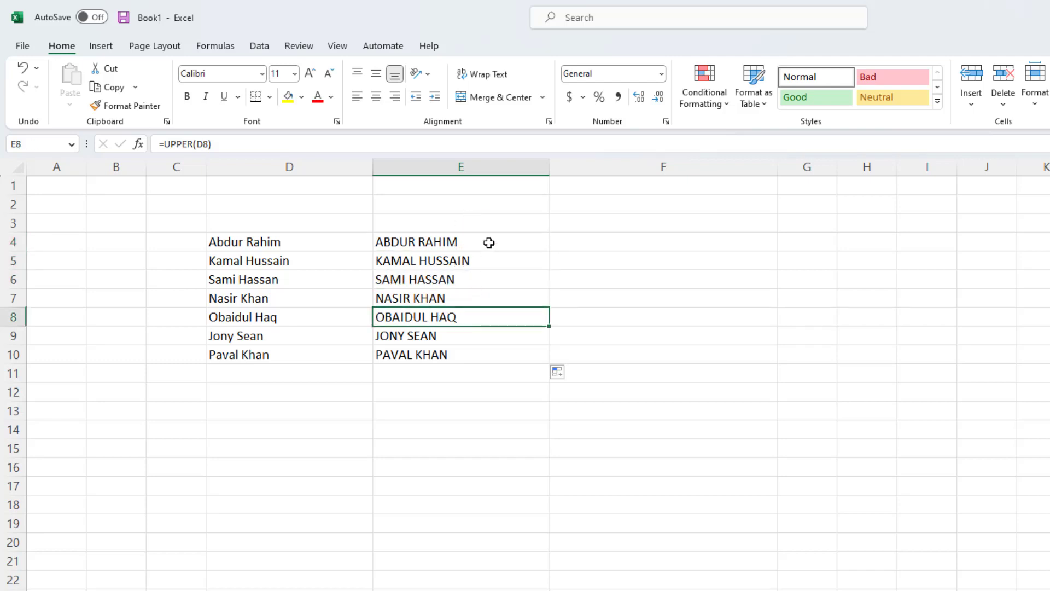
{"action": "left_click_drag", "start_coordinate": [487, 241], "coordinate": [484, 353]}
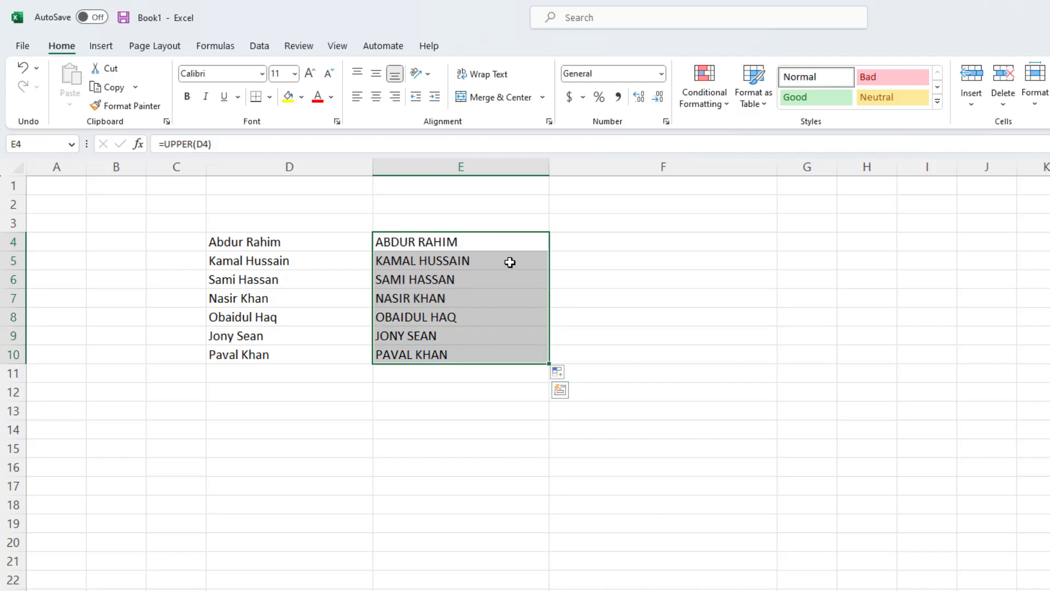
Enter =LOWER(E4) in cell F4 and fill the formula down through F10
{"action": "left_click", "coordinate": [614, 244]}
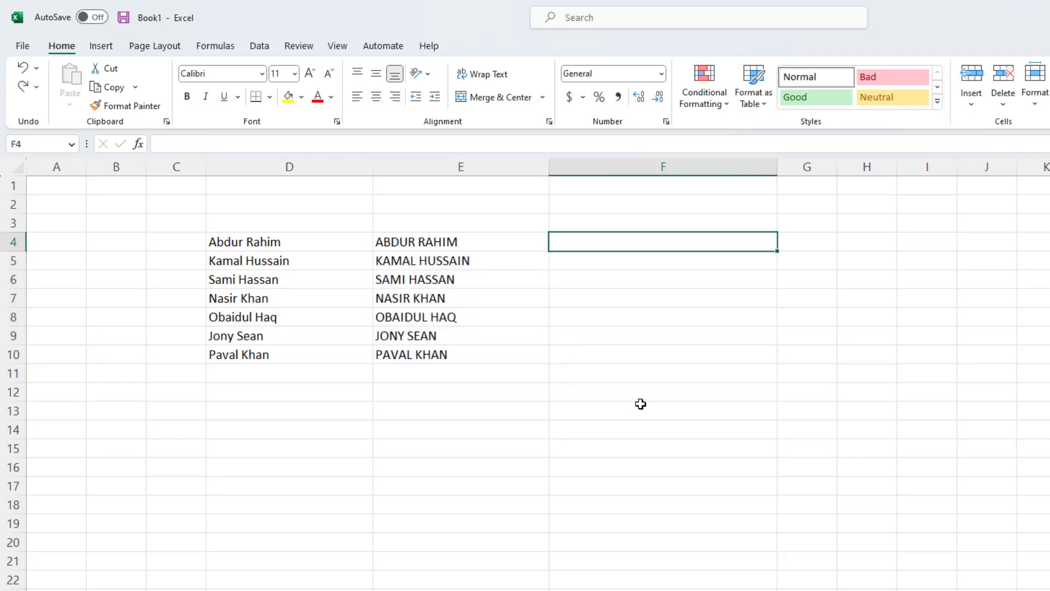
{"action": "type", "text": "="}
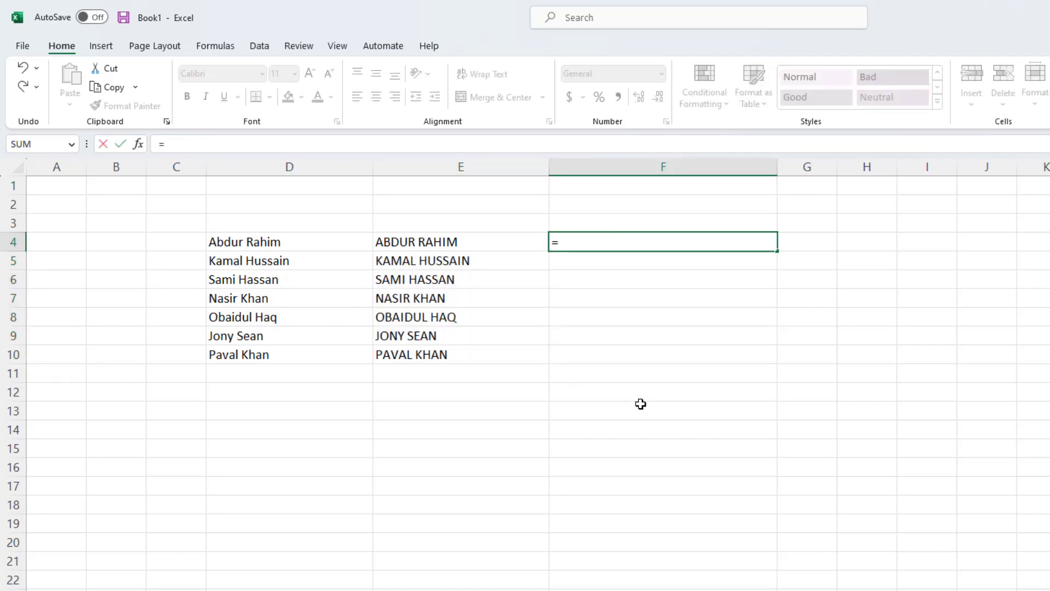
{"action": "type", "text": "LOW"}
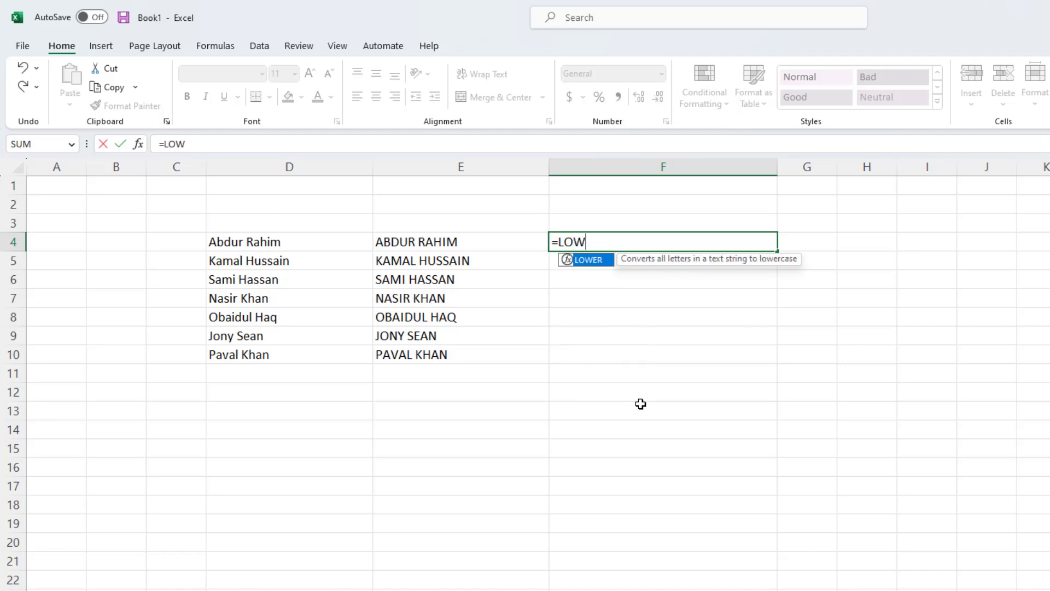
{"action": "type", "text": "ER("}
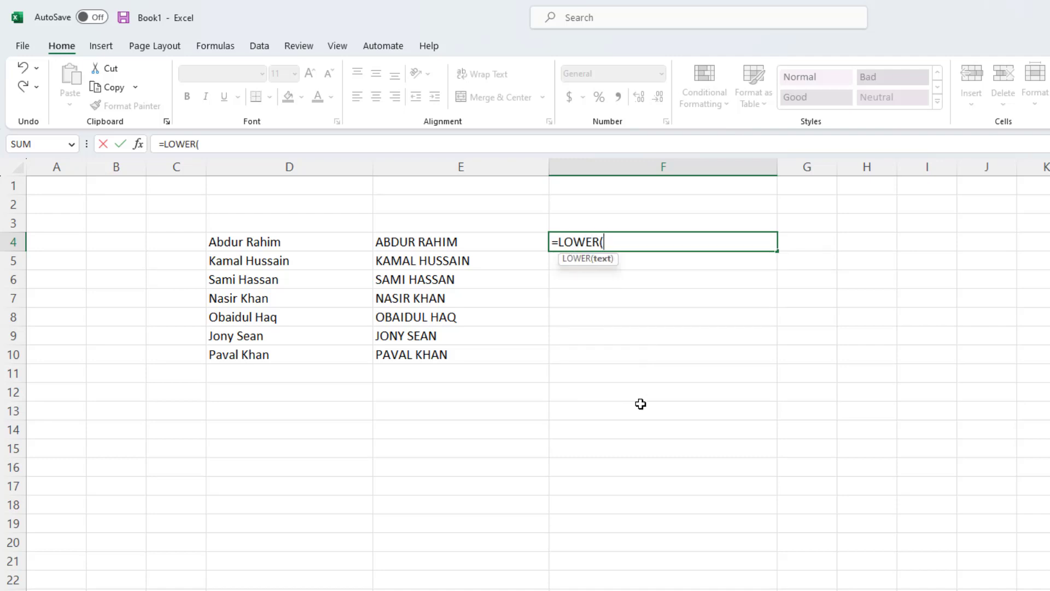
{"action": "left_click", "coordinate": [457, 247]}
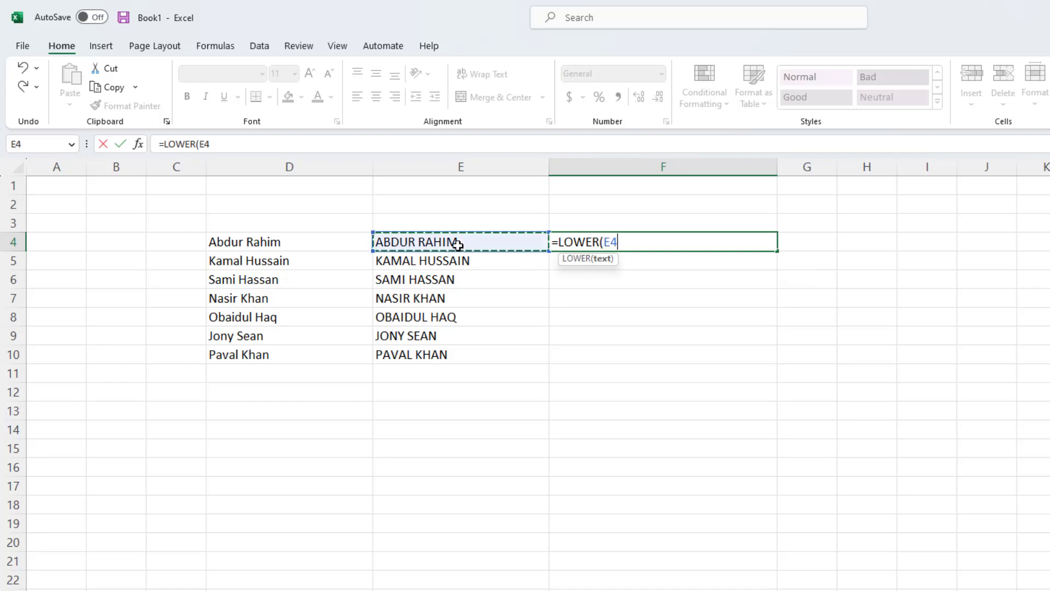
{"action": "type", "text": ")"}
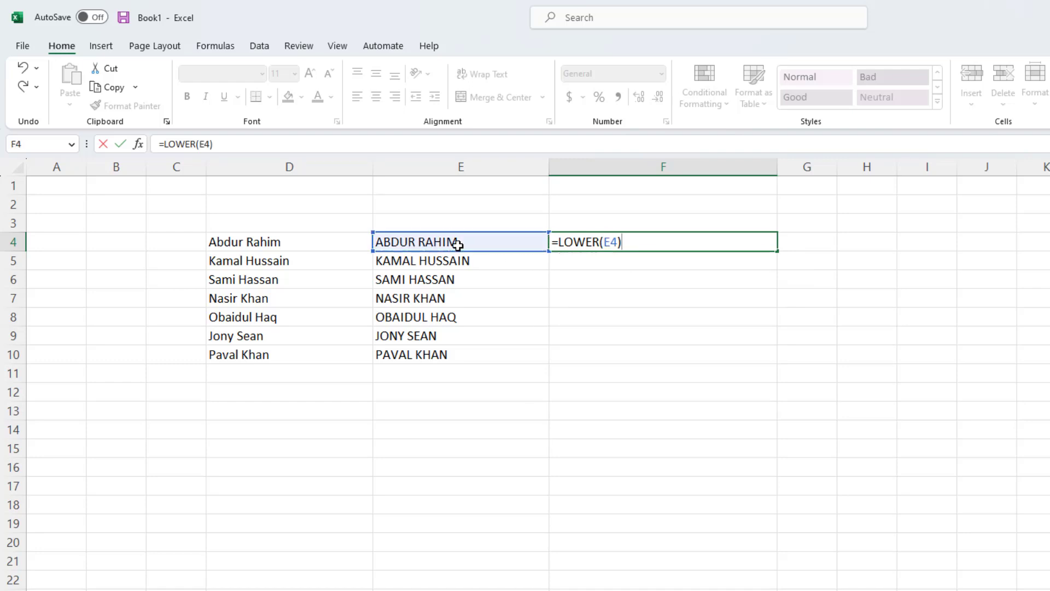
{"action": "key", "text": "Return"}
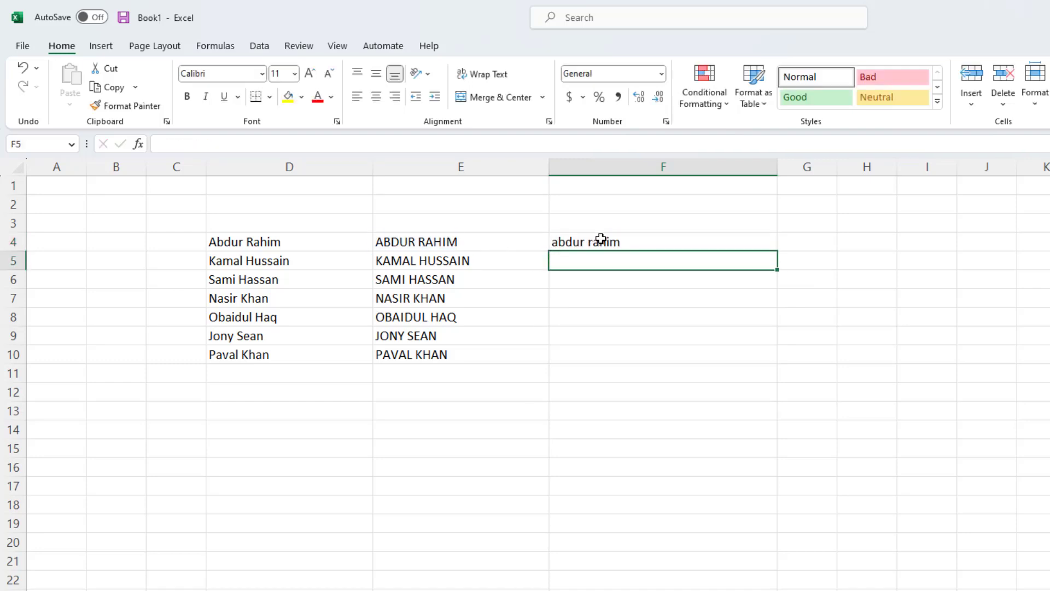
{"action": "left_click", "coordinate": [601, 240]}
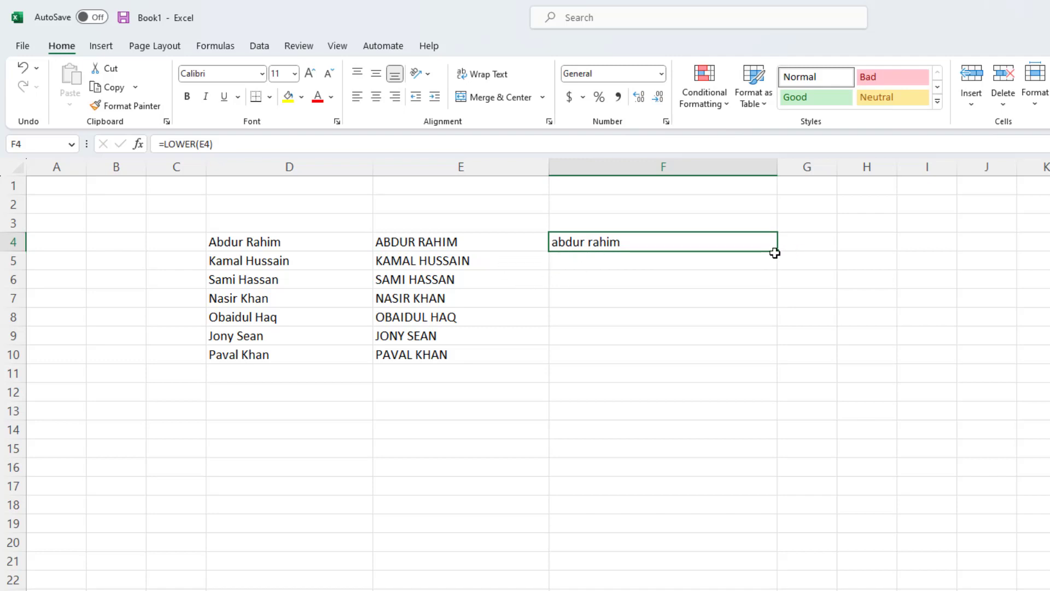
{"action": "left_click_drag", "start_coordinate": [776, 254], "coordinate": [774, 364]}
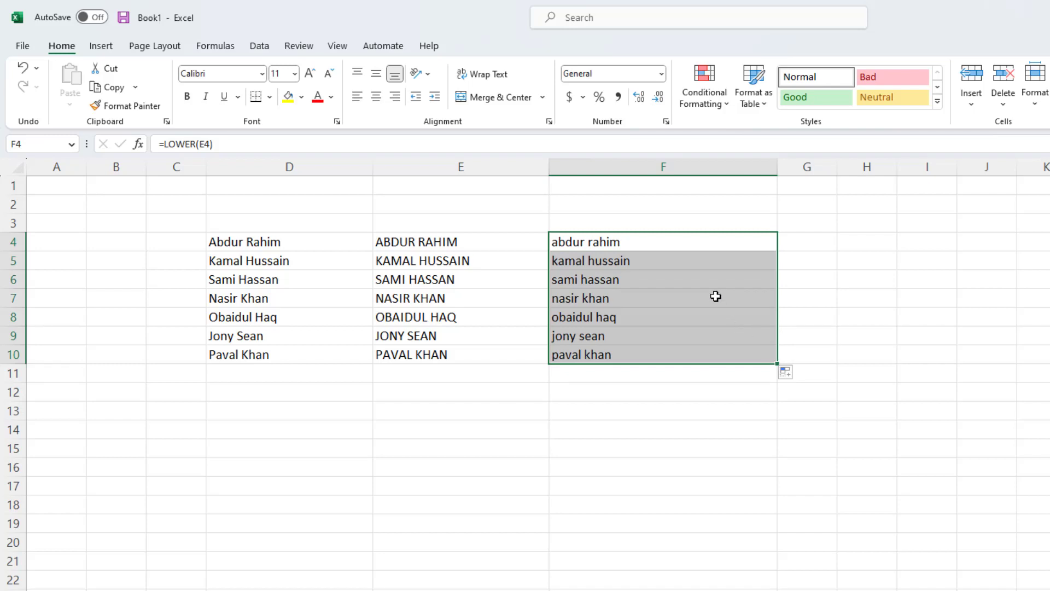
Clear the lowercase results from F4:F10
{"action": "left_click", "coordinate": [613, 261]}
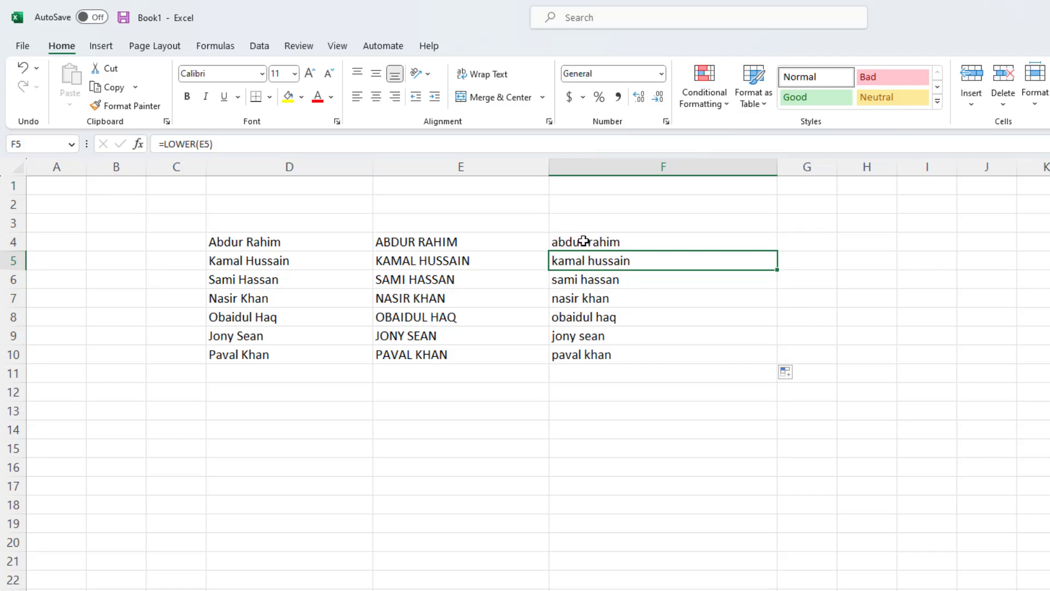
{"action": "left_click_drag", "start_coordinate": [587, 239], "coordinate": [597, 356]}
{"action": "key", "text": "Delete"}
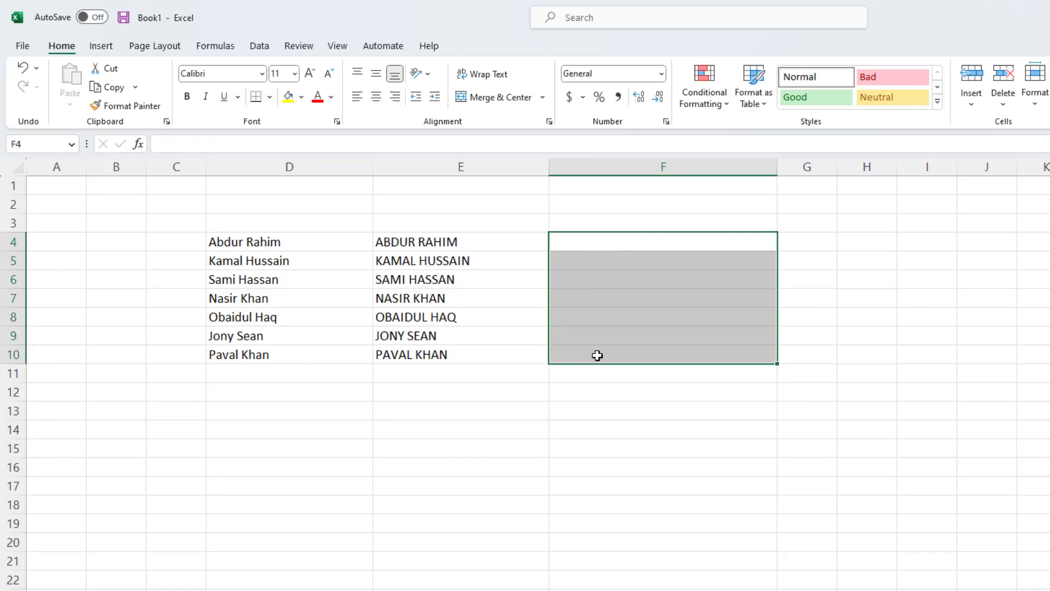
Enter =PROPER(E4) in cell F4 and fill the formula down through F10
{"action": "left_click", "coordinate": [603, 245]}
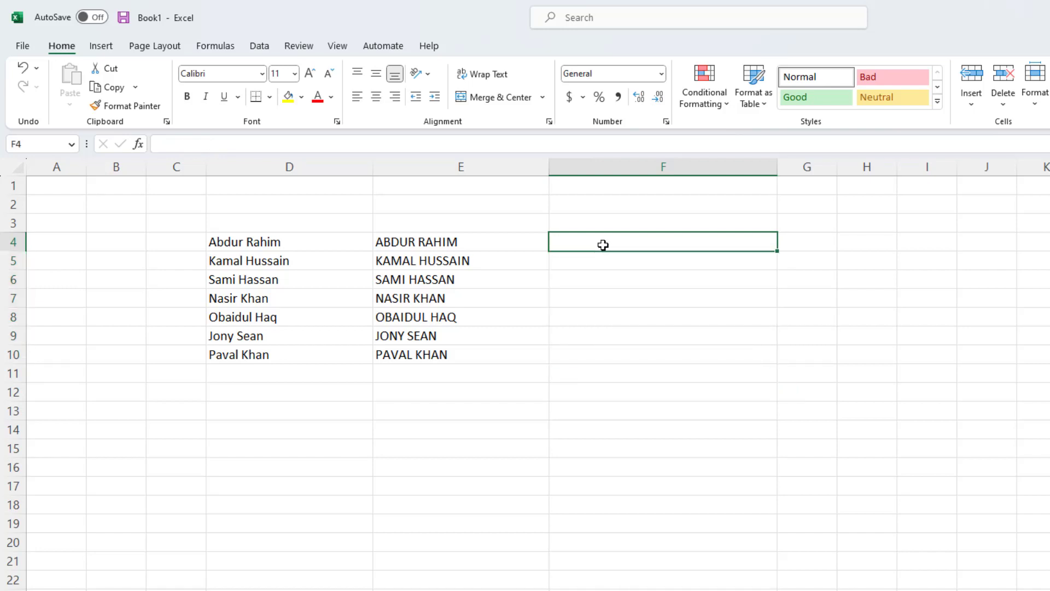
{"action": "type", "text": "="}
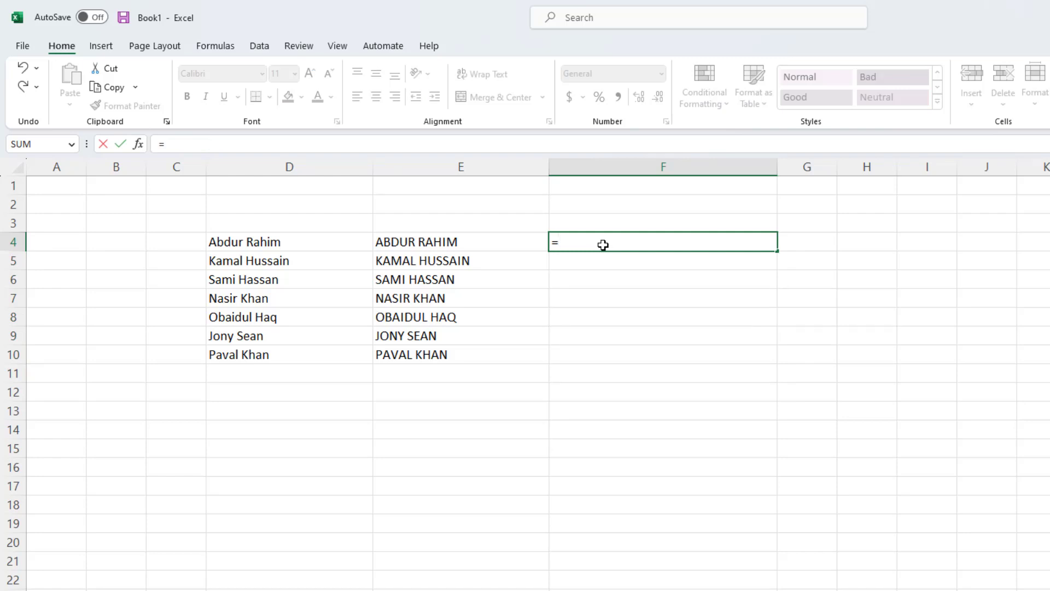
{"action": "type", "text": "proper"}
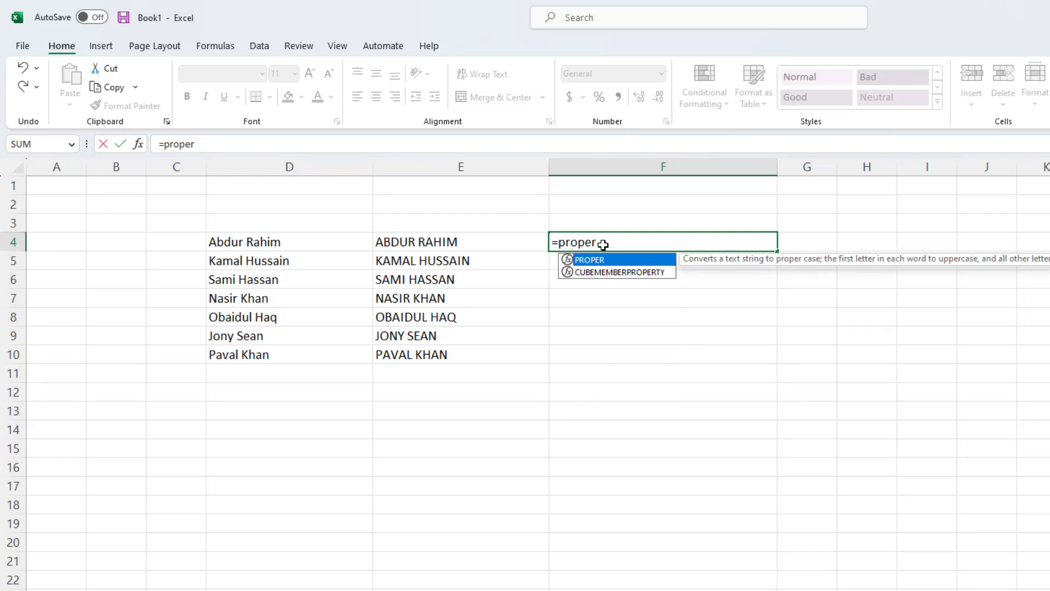
{"action": "type", "text": "("}
{"action": "left_click", "coordinate": [443, 238]}
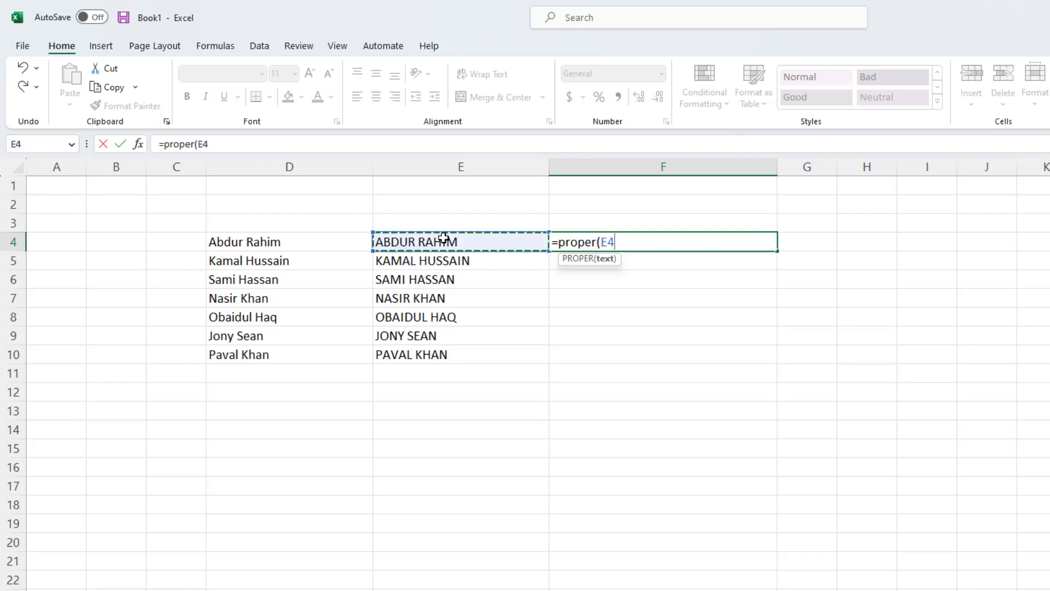
{"action": "type", "text": ")"}
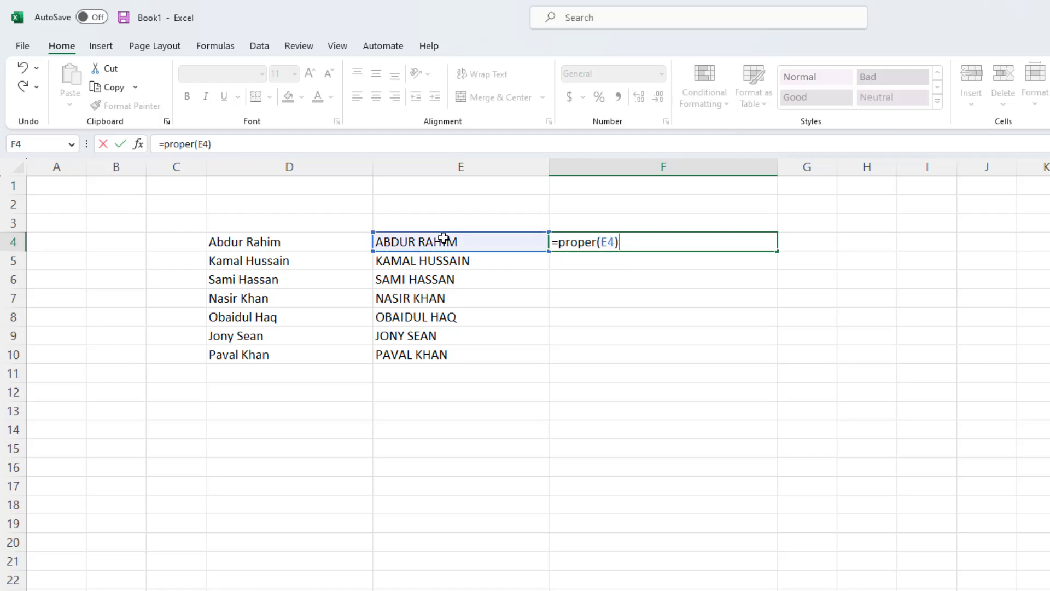
{"action": "key", "text": "Return"}
{"action": "left_click", "coordinate": [641, 242]}
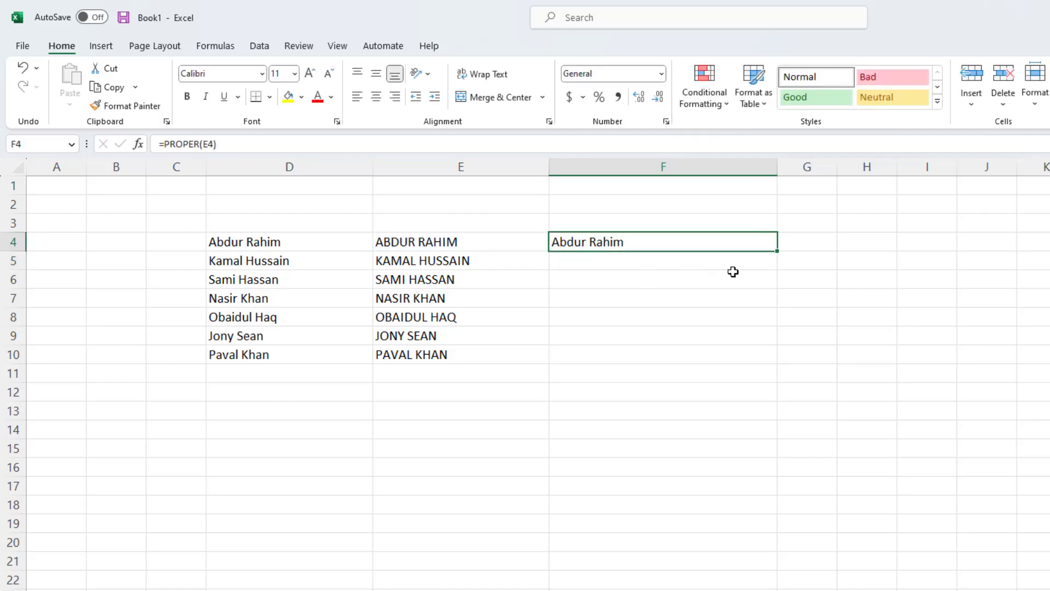
{"action": "left_click_drag", "start_coordinate": [777, 251], "coordinate": [775, 362]}
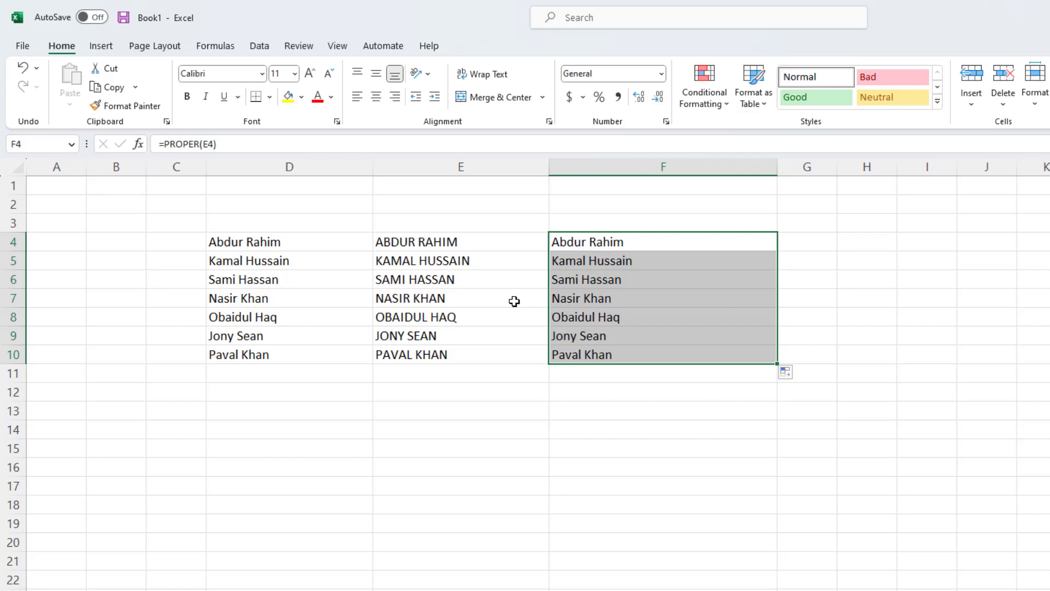
Select the uppercase names in E4:E10
{"action": "left_click", "coordinate": [466, 305]}
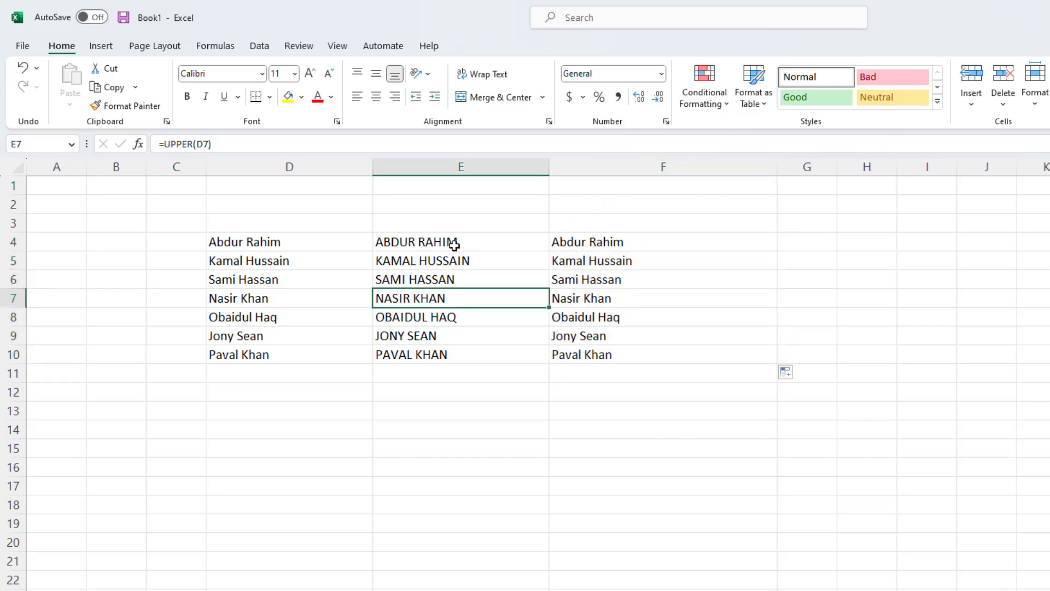
{"action": "left_click_drag", "start_coordinate": [450, 243], "coordinate": [443, 355]}
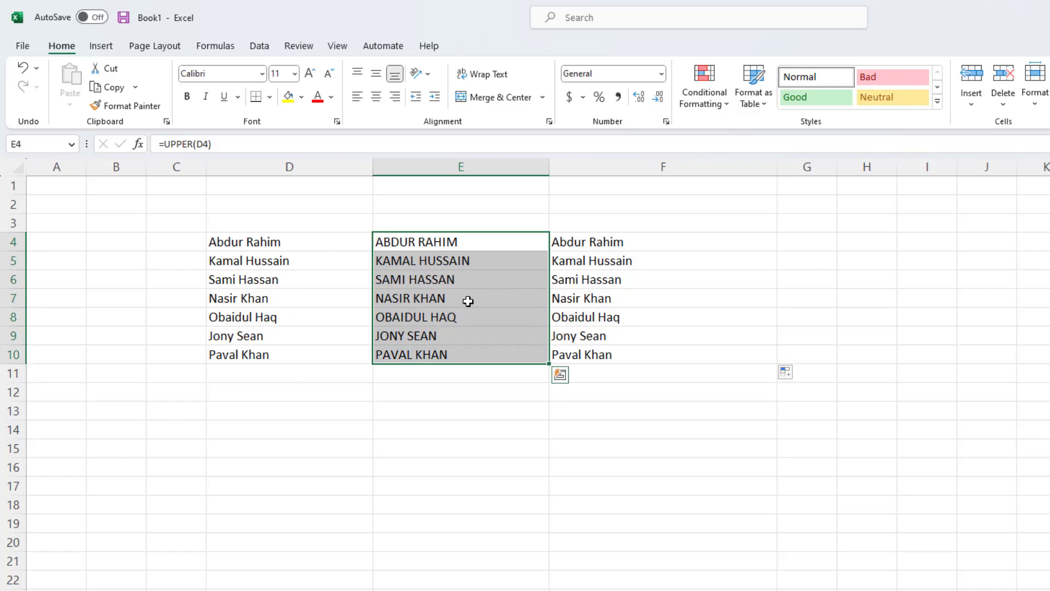
Delete column F with its proper-case names from the sheet
{"action": "left_click", "coordinate": [630, 167]}
{"action": "right_click", "coordinate": [632, 167]}
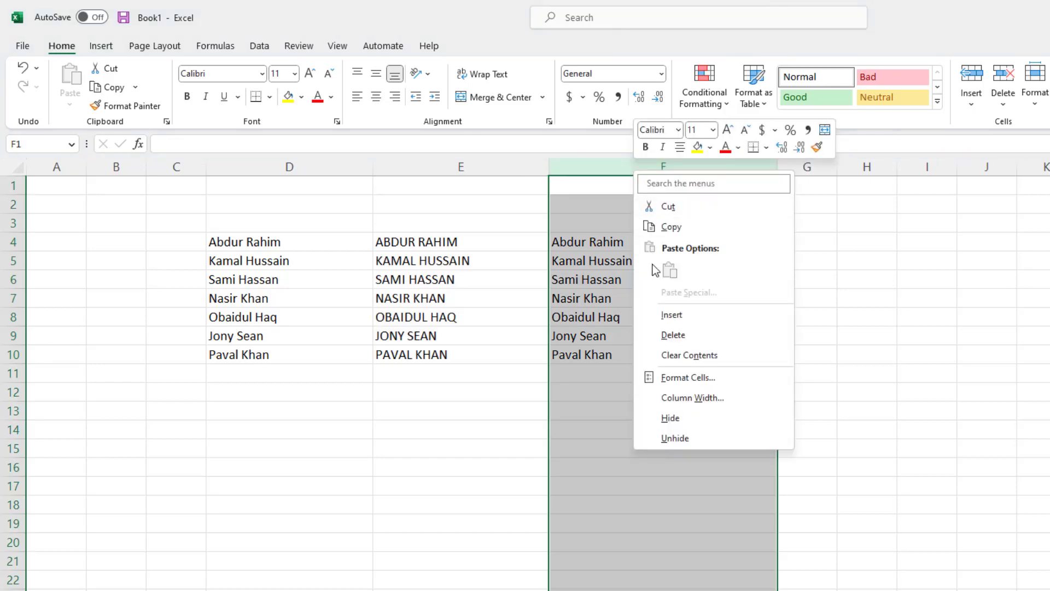
{"action": "left_click", "coordinate": [673, 335]}
{"action": "left_click", "coordinate": [455, 331]}
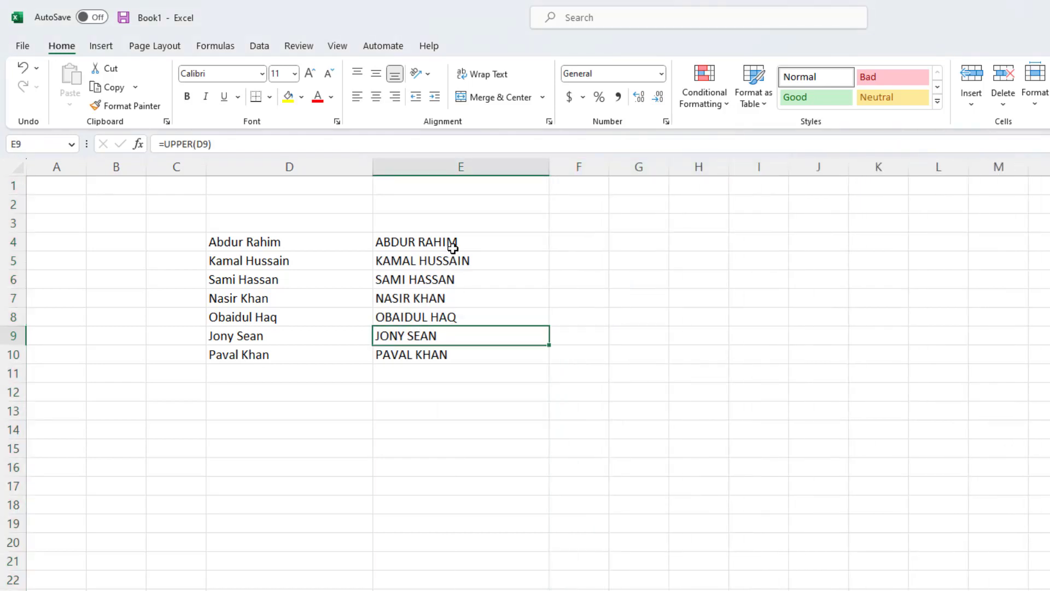
{"action": "left_click", "coordinate": [453, 247]}
{"action": "left_click", "coordinate": [453, 281]}
{"action": "left_click_drag", "start_coordinate": [457, 241], "coordinate": [459, 334]}
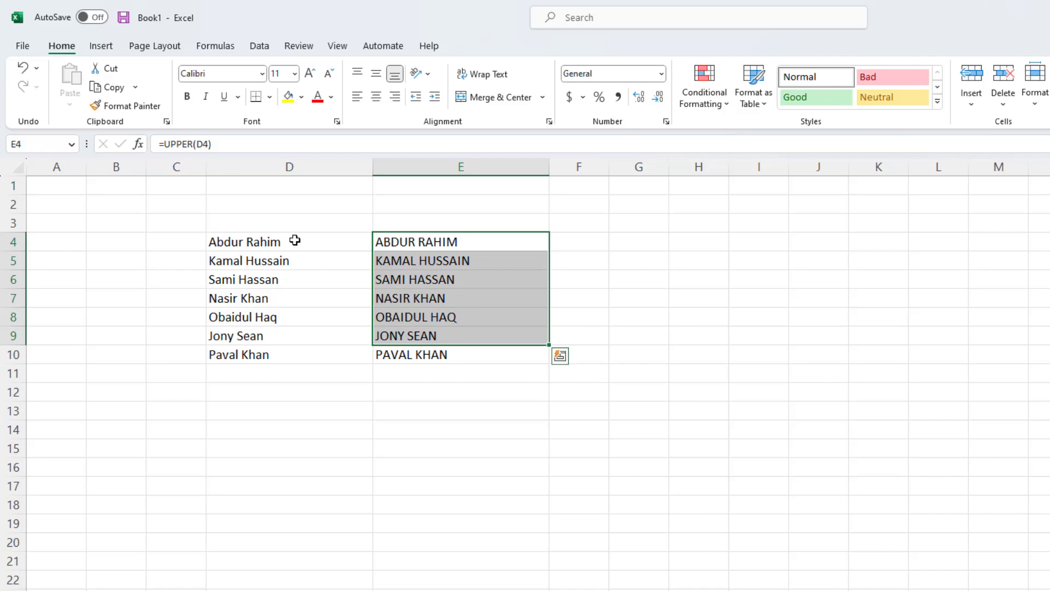
{"action": "left_click", "coordinate": [416, 354]}
Copy E4:E10 and use Paste Special with the Values option to replace its formulas with static text in place
{"action": "left_click_drag", "start_coordinate": [450, 240], "coordinate": [444, 350]}
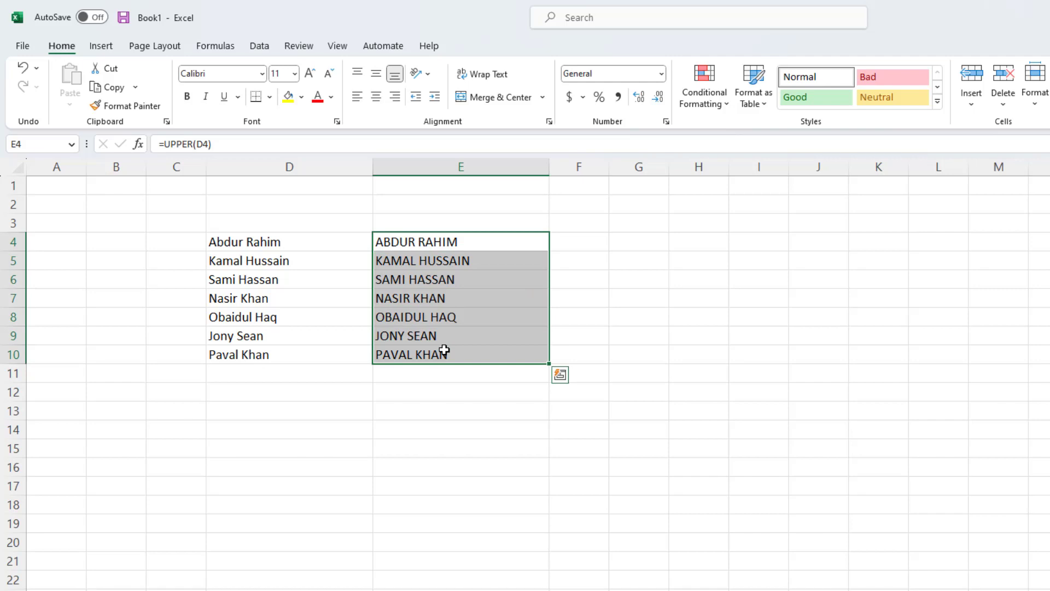
{"action": "key", "text": "ctrl+c"}
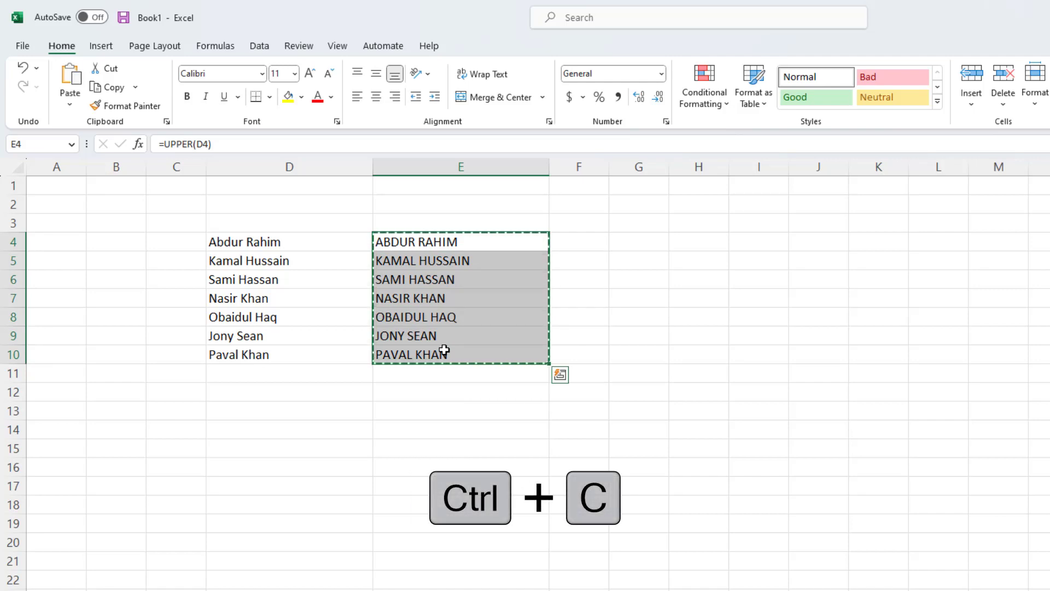
{"action": "left_click", "coordinate": [68, 109]}
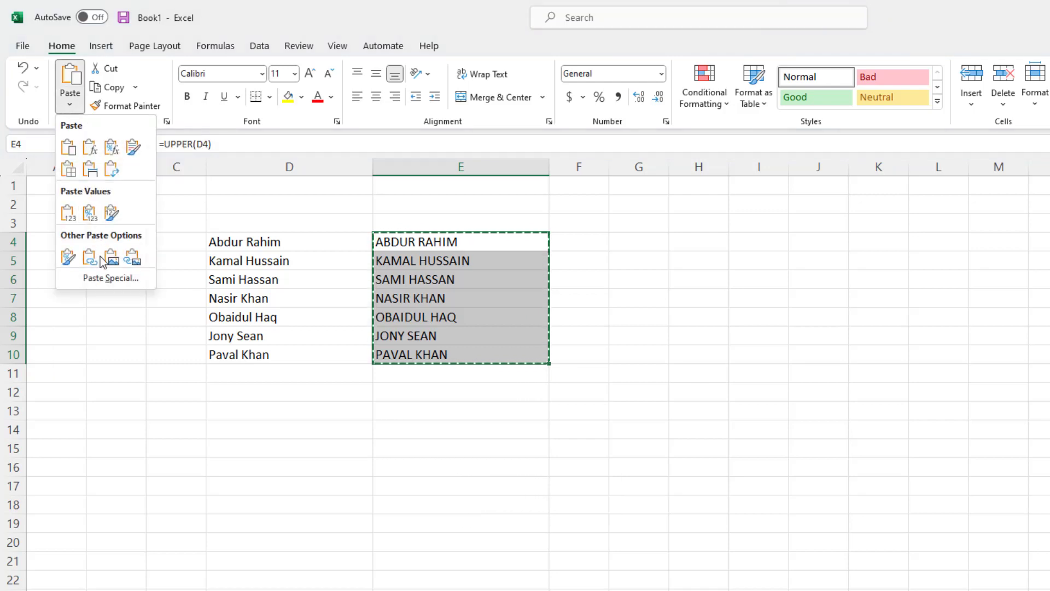
{"action": "left_click", "coordinate": [106, 277]}
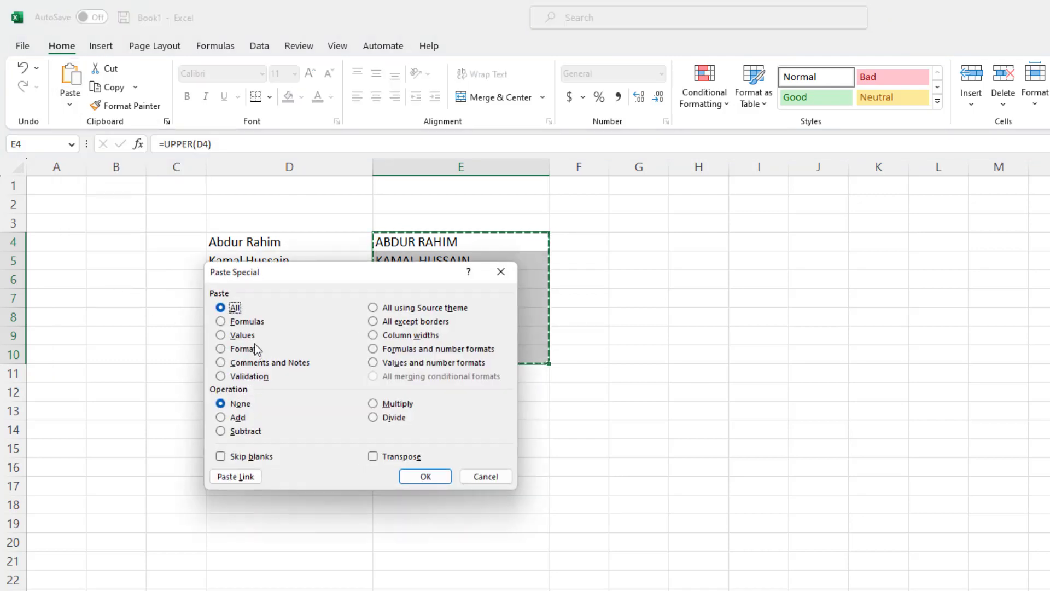
{"action": "left_click", "coordinate": [240, 335]}
{"action": "left_click", "coordinate": [426, 477]}
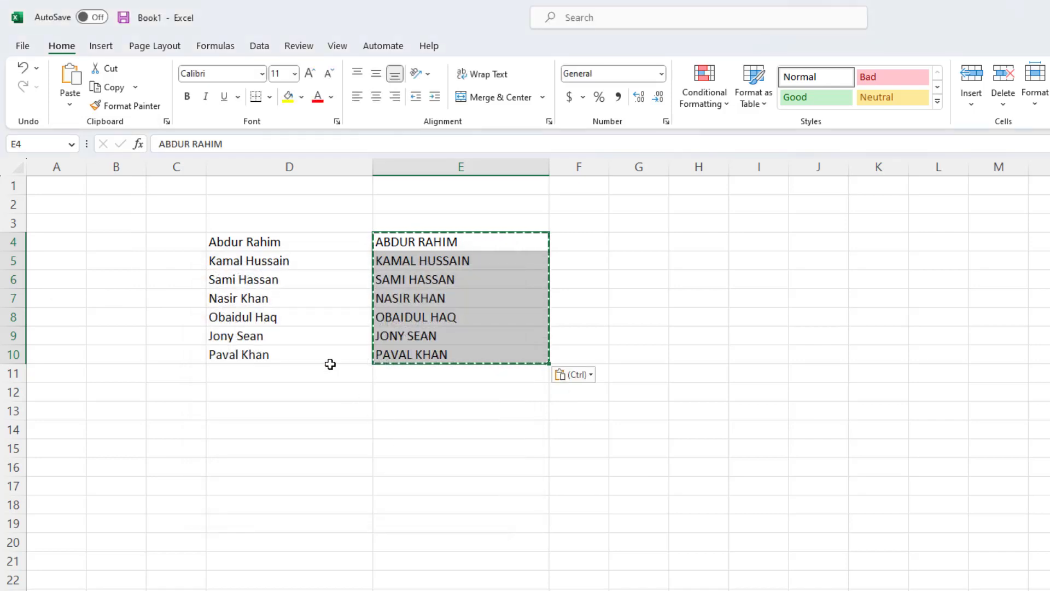
Paste the copied uppercase names over the original names in D4:D10
{"action": "left_click", "coordinate": [276, 241]}
{"action": "key", "text": "Return"}
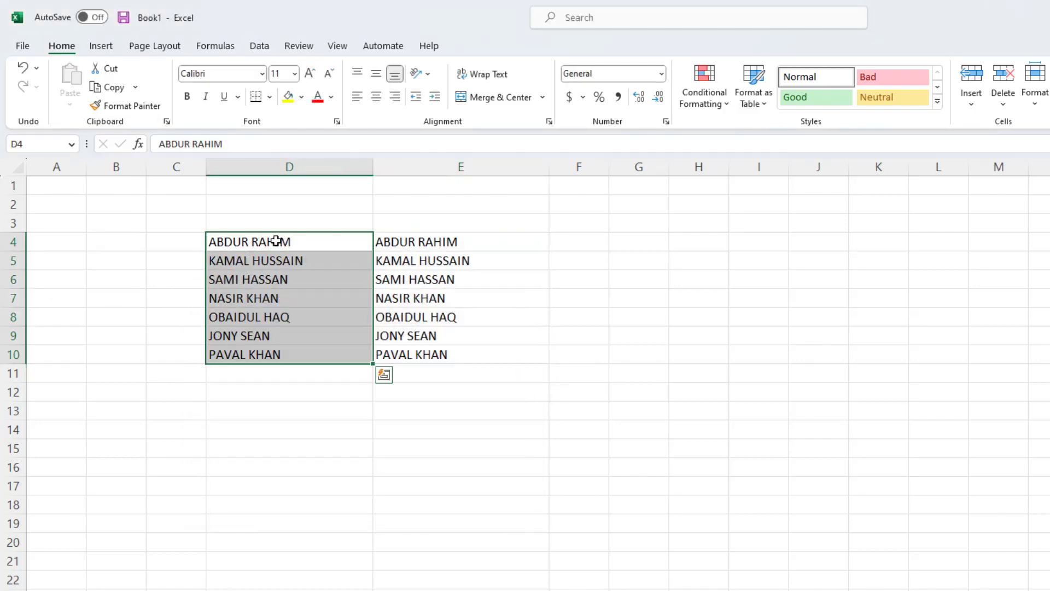
{"action": "left_click", "coordinate": [300, 293]}
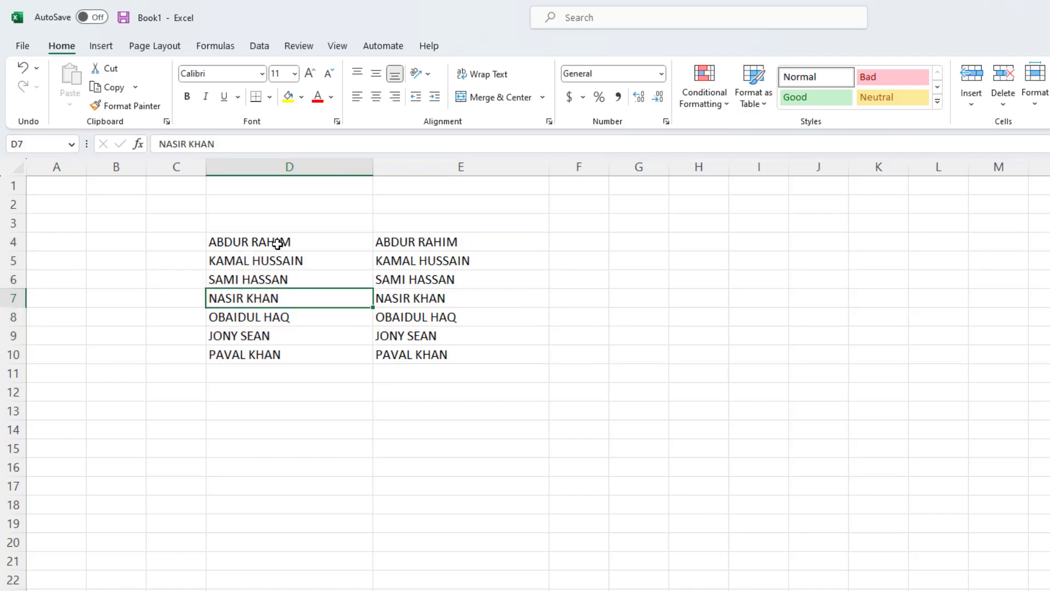